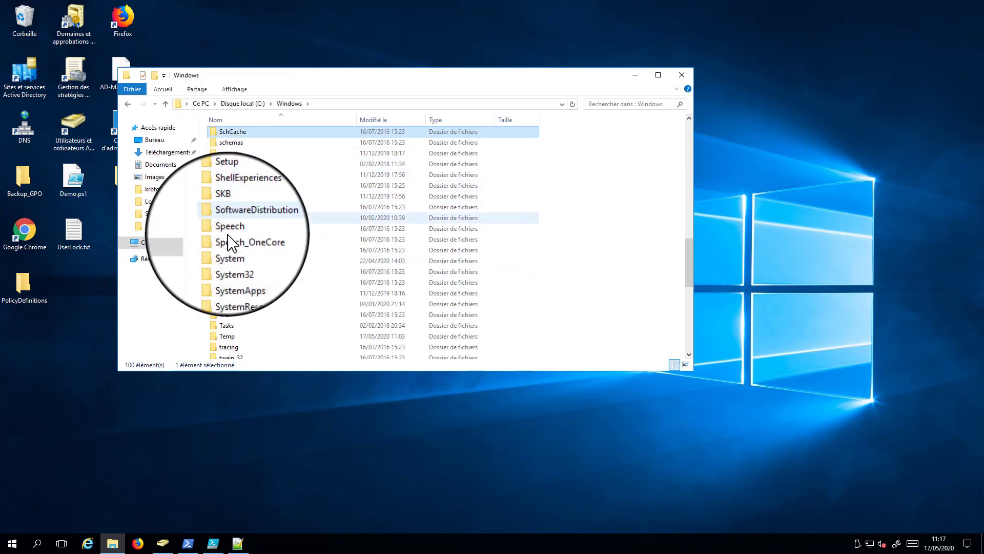
# Go to the domain's Policies folder at C:\Windows\SYSVOL\sysvol\IT-CONNECT.LOCAL\Policies
pyautogui.doubleClick(231, 293)
pyautogui.doubleClick(254, 170)
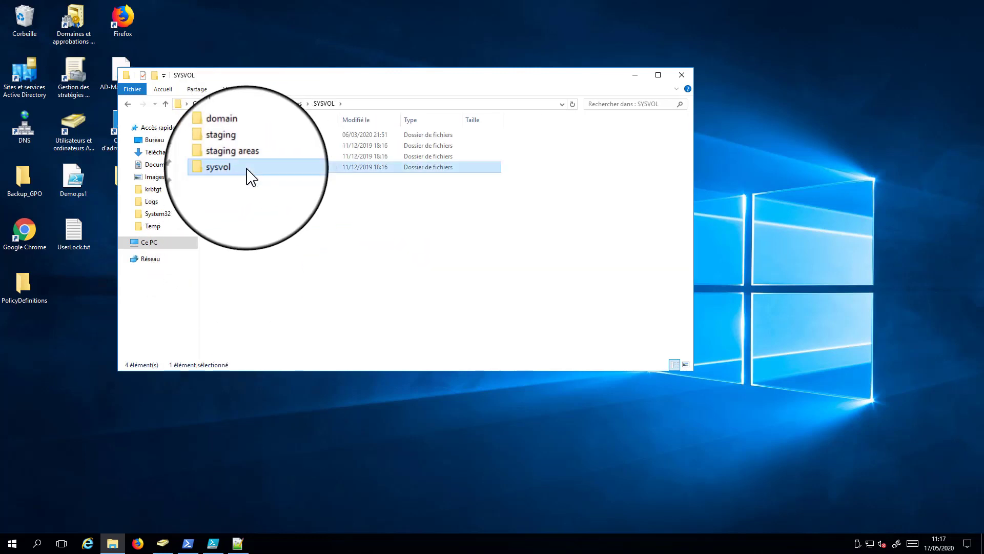
pyautogui.doubleClick(241, 140)
pyautogui.click(239, 147)
pyautogui.doubleClick(230, 135)
# Create a folder named PolicyDefinitions inside Policies, open it and move its window aside
pyautogui.rightClick(269, 340)
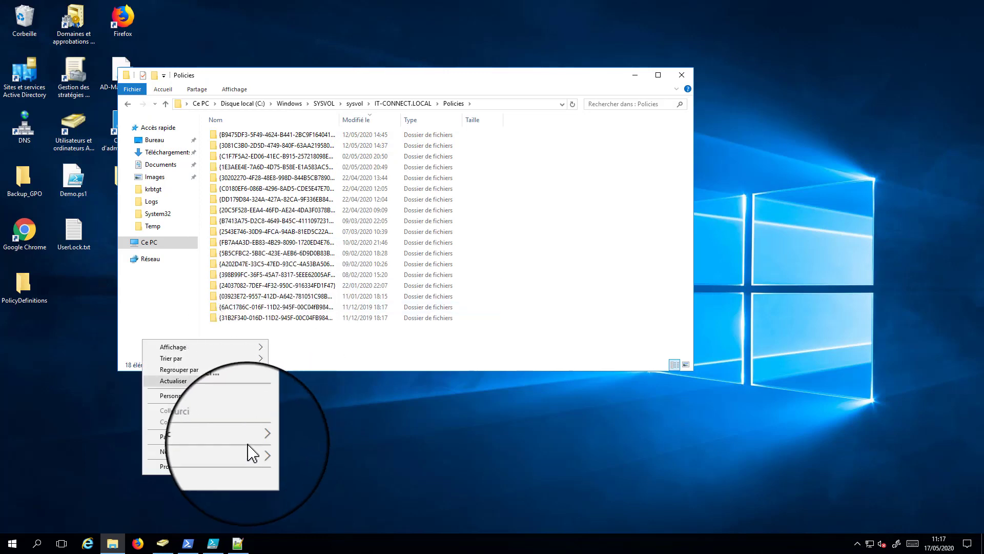
pyautogui.moveTo(251, 451)
pyautogui.click(116, 453)
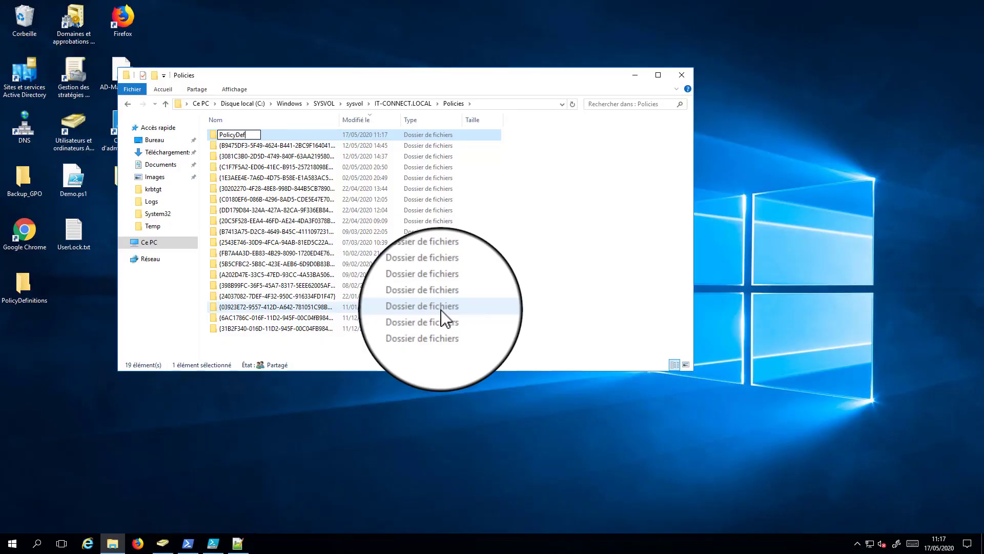
pyautogui.press('Return')
pyautogui.doubleClick(281, 137)
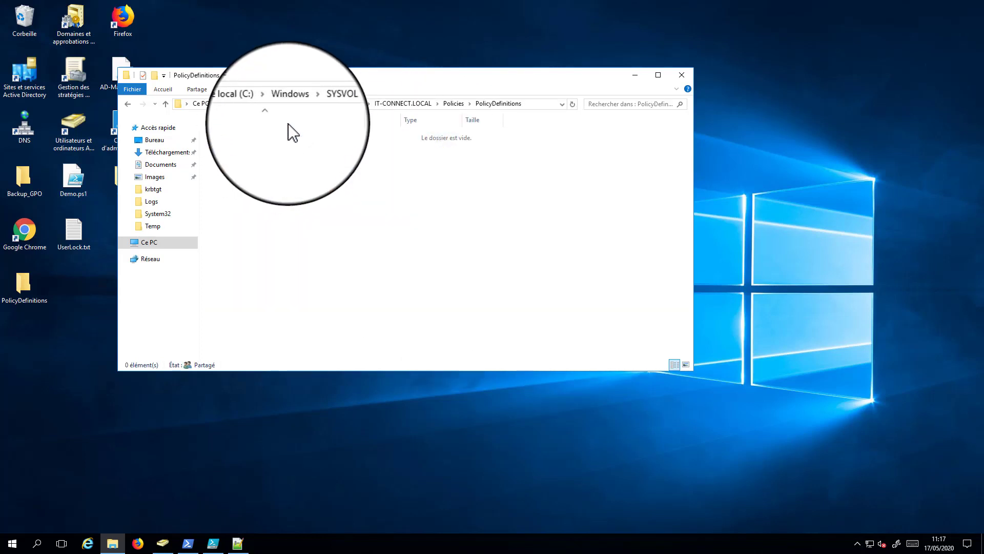
pyautogui.moveTo(371, 76); pyautogui.dragTo(548, 48)
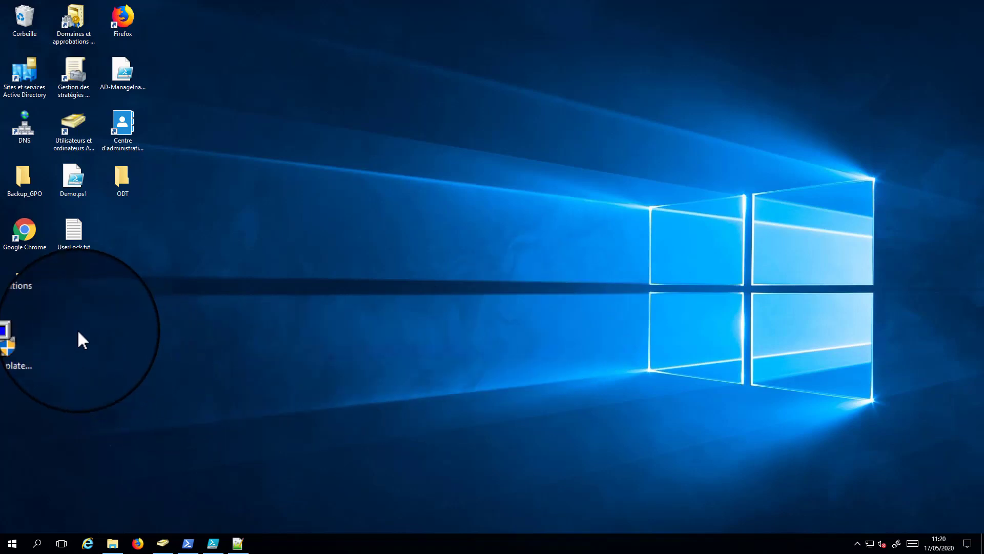
# Run the Office administrative templates executable from the desktop with elevation approved and accept its license terms
pyautogui.click(27, 340)
pyautogui.doubleClick(27, 344)
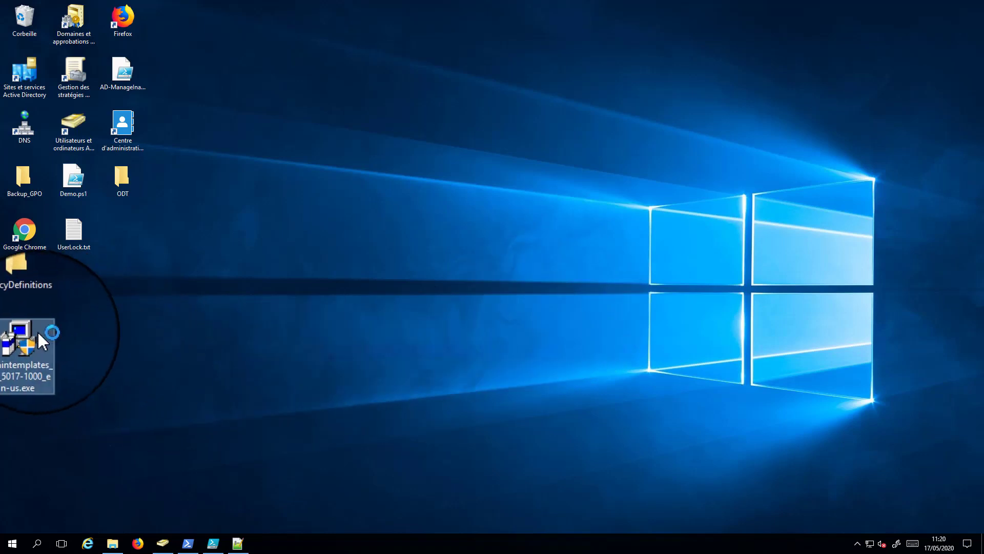
pyautogui.click(413, 337)
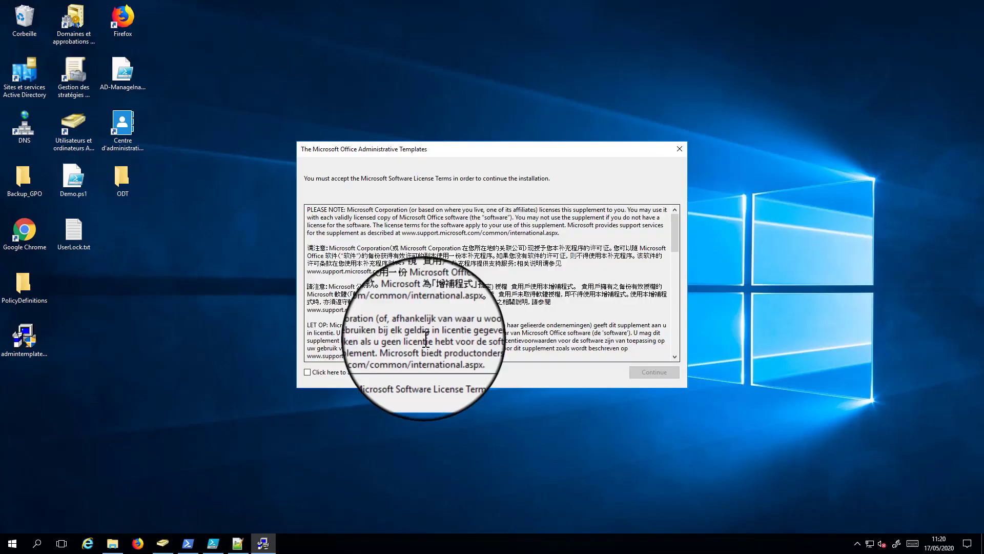
pyautogui.click(428, 374)
pyautogui.click(655, 373)
# Extract the template files to a new desktop folder named ADMX_Office and close the completion message
pyautogui.click(433, 231)
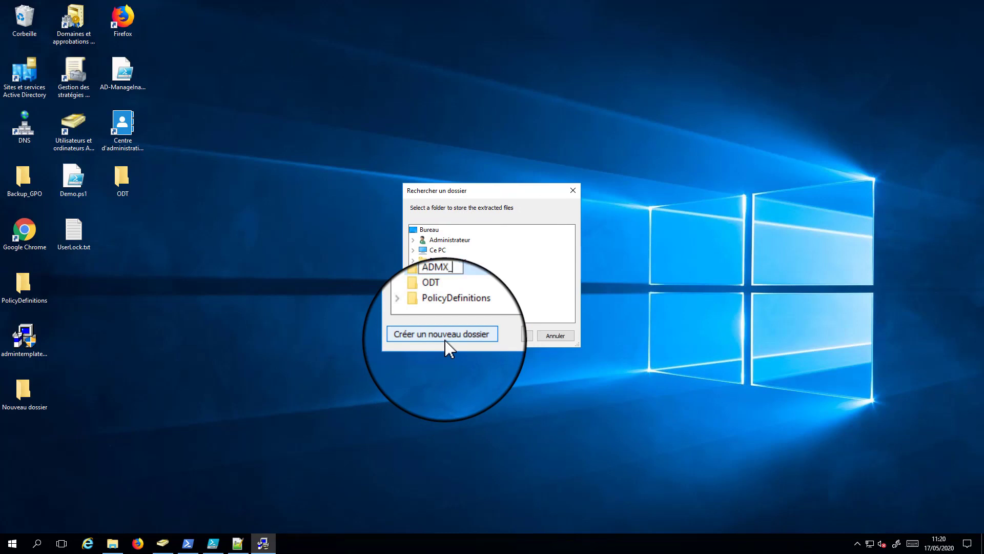
pyautogui.write('ADMX_Office')
pyautogui.press('Return')
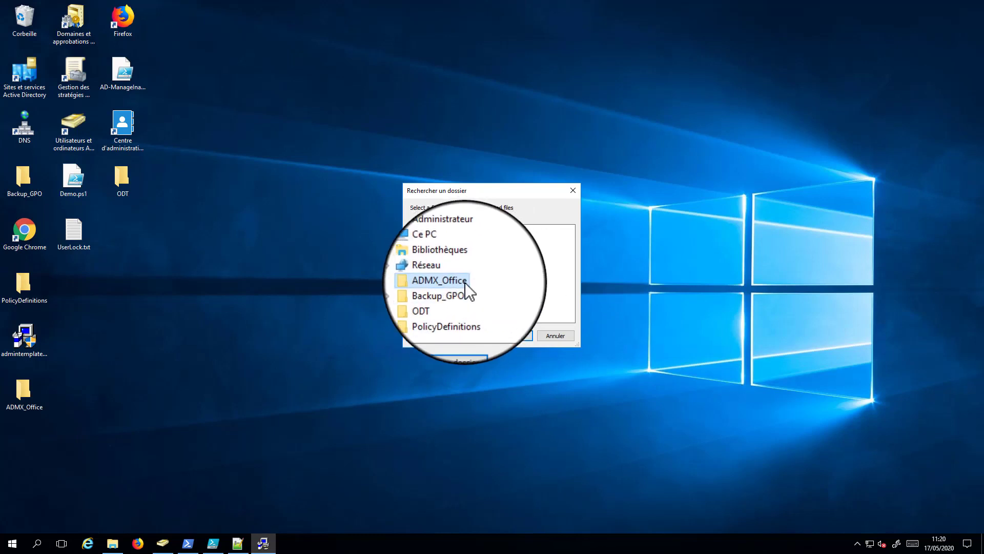
pyautogui.click(524, 337)
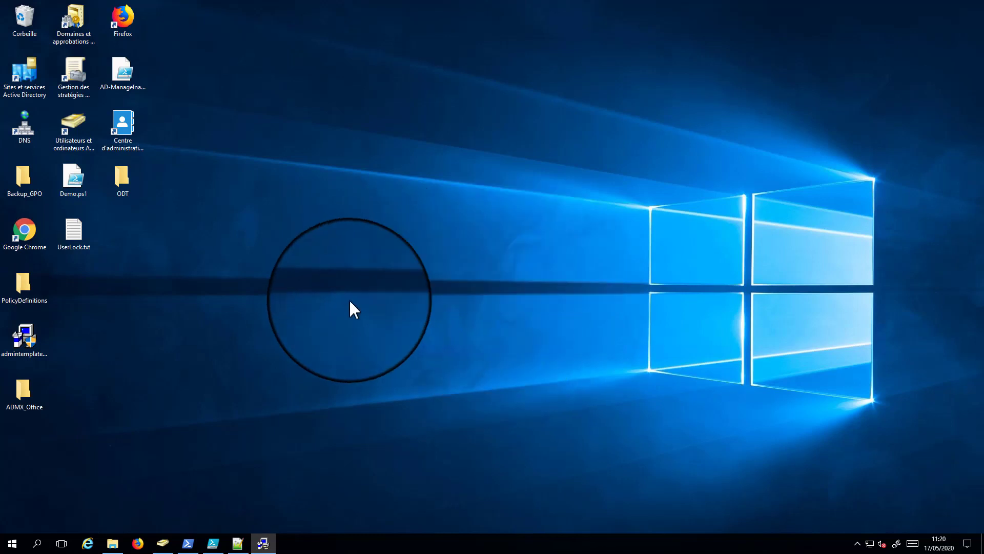
pyautogui.click(543, 306)
# Open the admx subfolder of ADMX_Office and enlarge the window vertically to show all its files
pyautogui.doubleClick(23, 392)
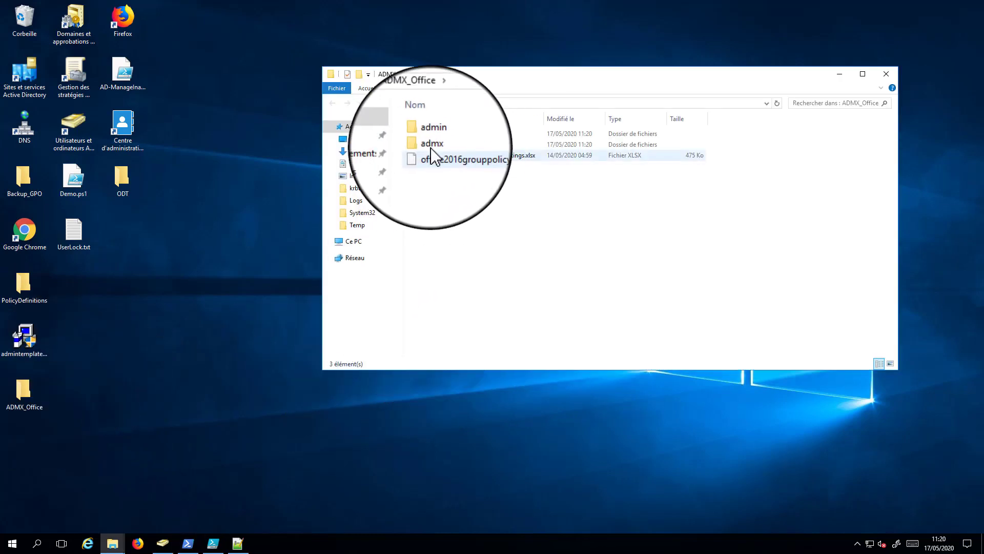
pyautogui.doubleClick(436, 144)
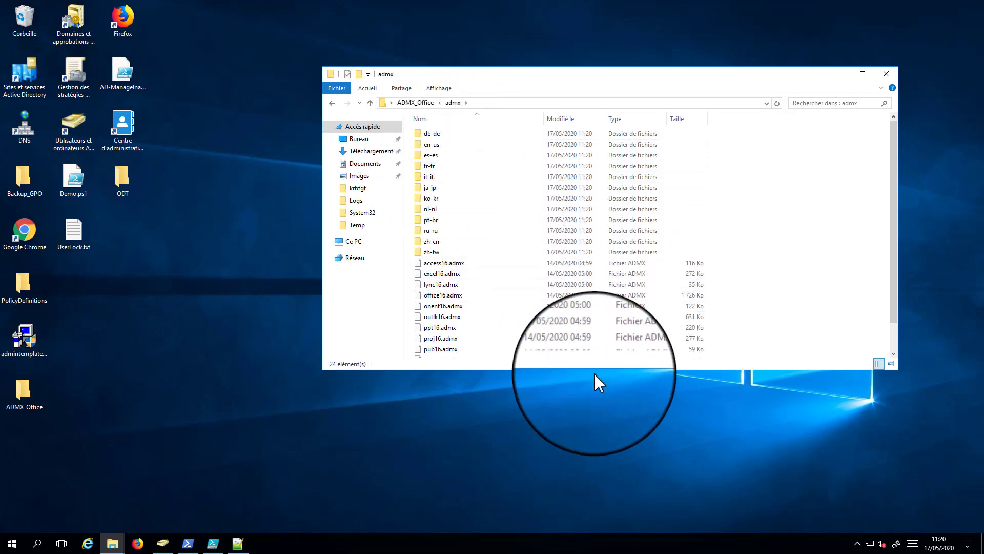
pyautogui.moveTo(593, 369); pyautogui.dragTo(591, 517)
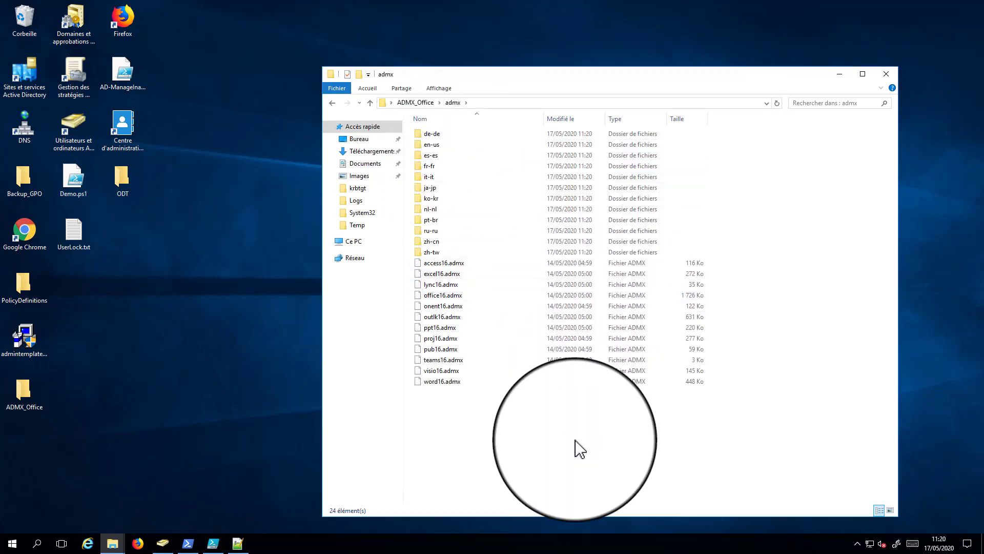
# Copy all the .admx files together with the en-us and fr-fr language folders
pyautogui.moveTo(509, 435); pyautogui.dragTo(449, 261)
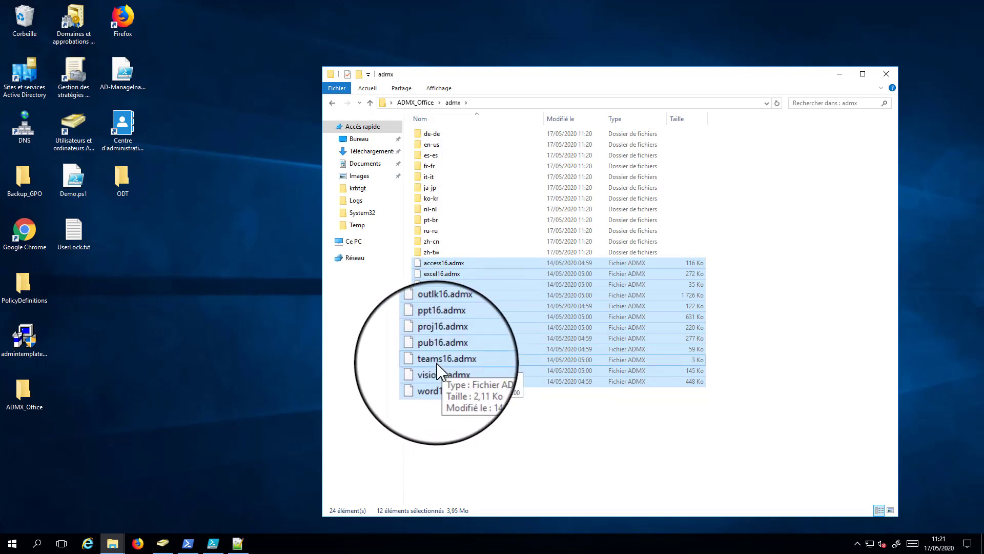
pyautogui.keyDown('ctrl'); pyautogui.click(439, 145); pyautogui.keyUp('ctrl')
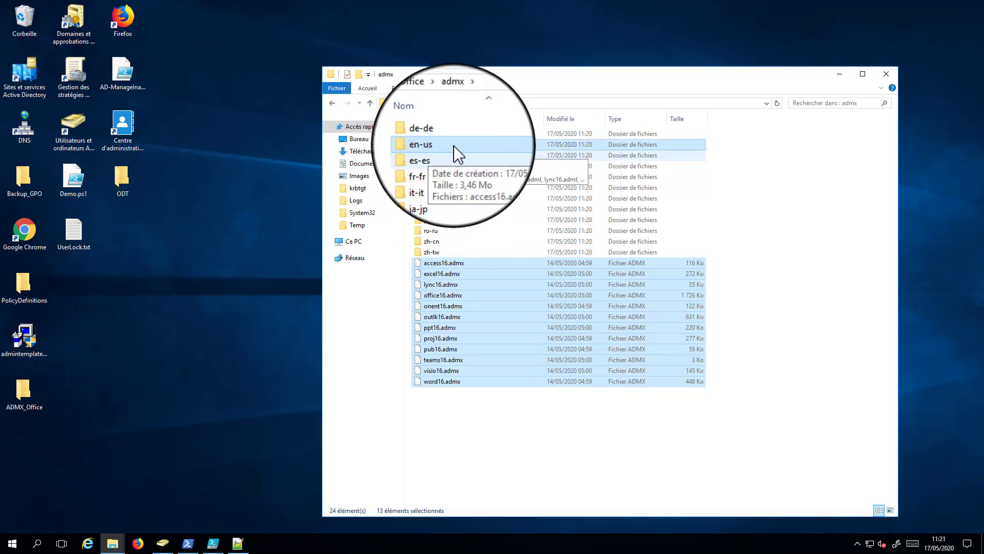
pyautogui.keyDown('ctrl'); pyautogui.click(436, 166); pyautogui.keyUp('ctrl')
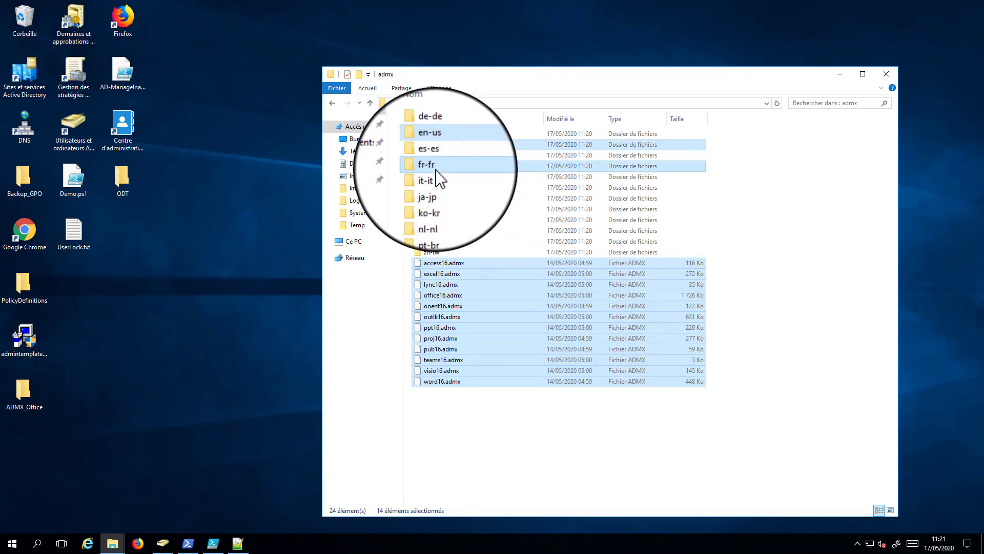
pyautogui.rightClick(436, 169)
pyautogui.click(326, 289)
# Paste the copied templates and language folders into the SYSVOL PolicyDefinitions folder, granting administrator permission for the copy
pyautogui.click(112, 544)
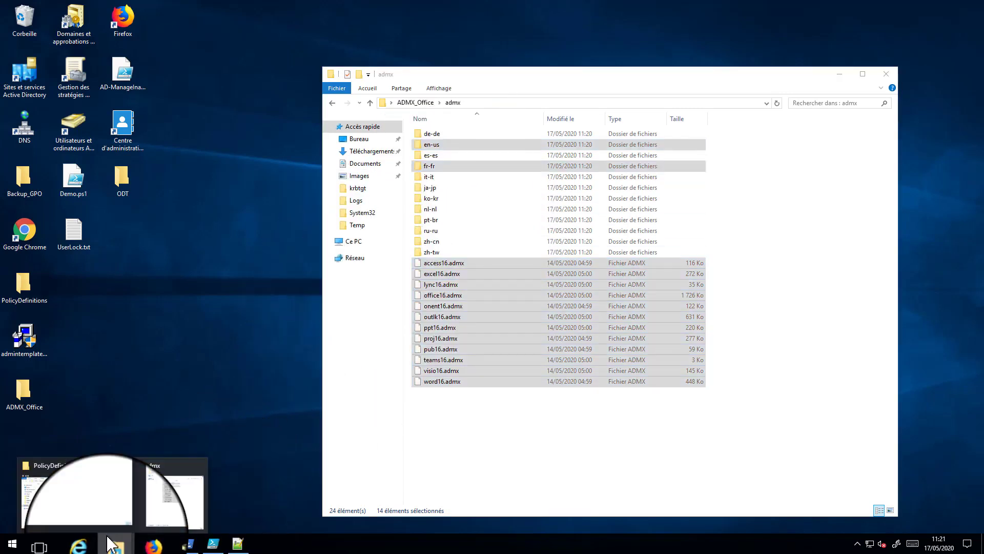
pyautogui.click(83, 512)
pyautogui.rightClick(444, 195)
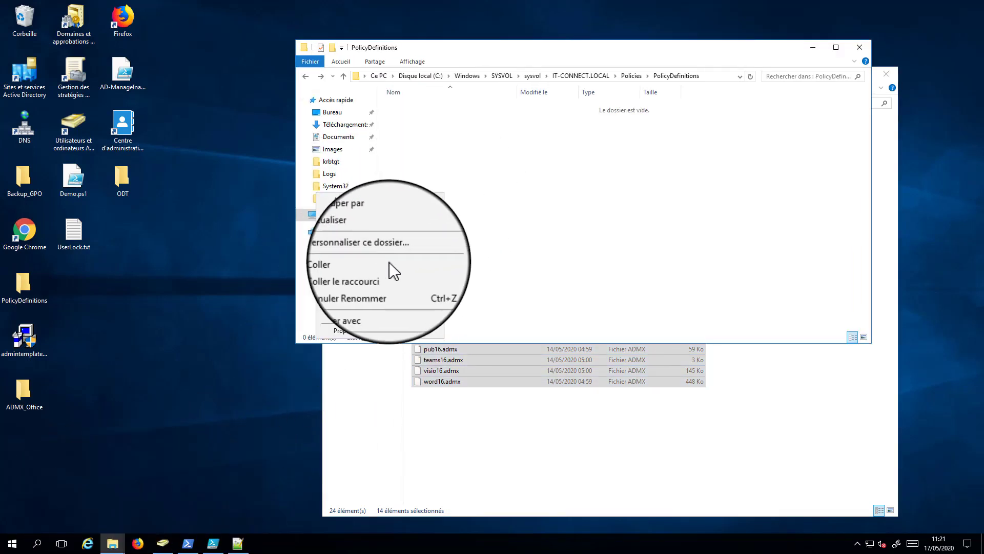
pyautogui.click(379, 273)
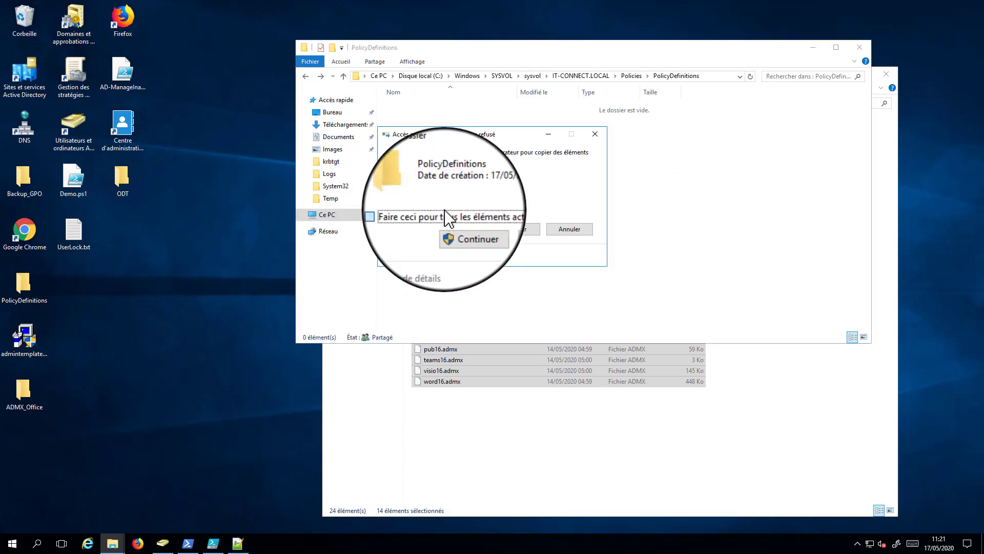
pyautogui.click(460, 231)
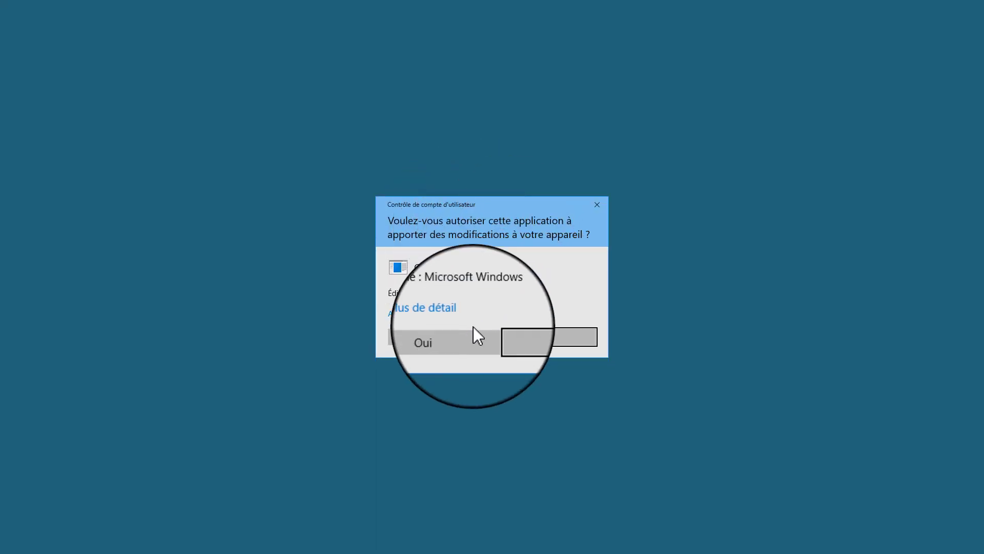
pyautogui.click(464, 341)
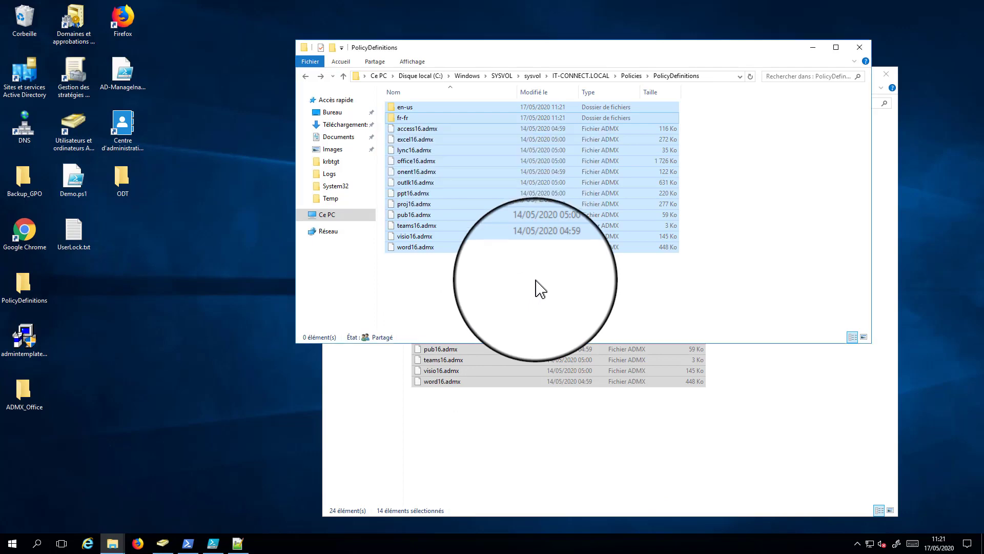
pyautogui.click(523, 296)
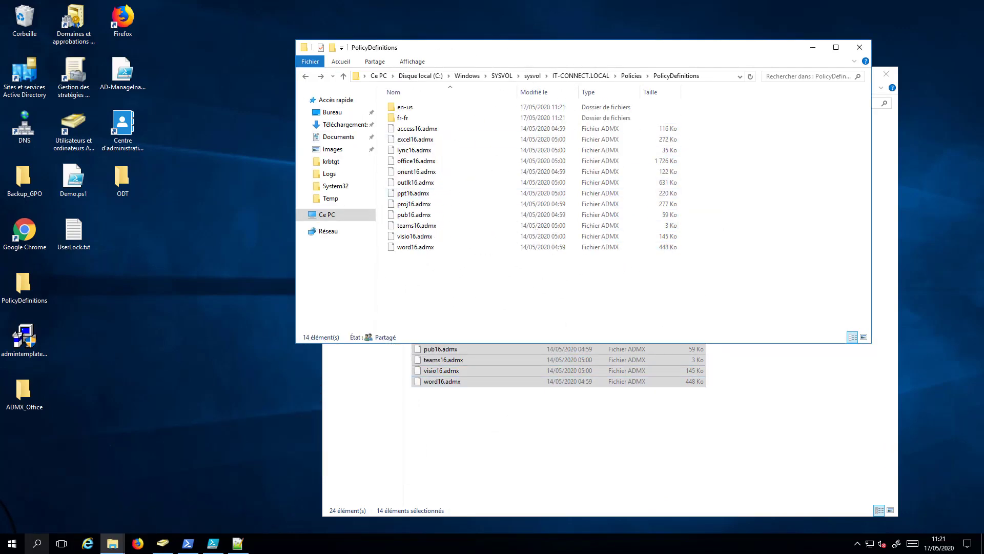
# Open the Group Policy Management console with elevation approved and refresh the IT-CONNECT.LOCAL domain
pyautogui.click(13, 544)
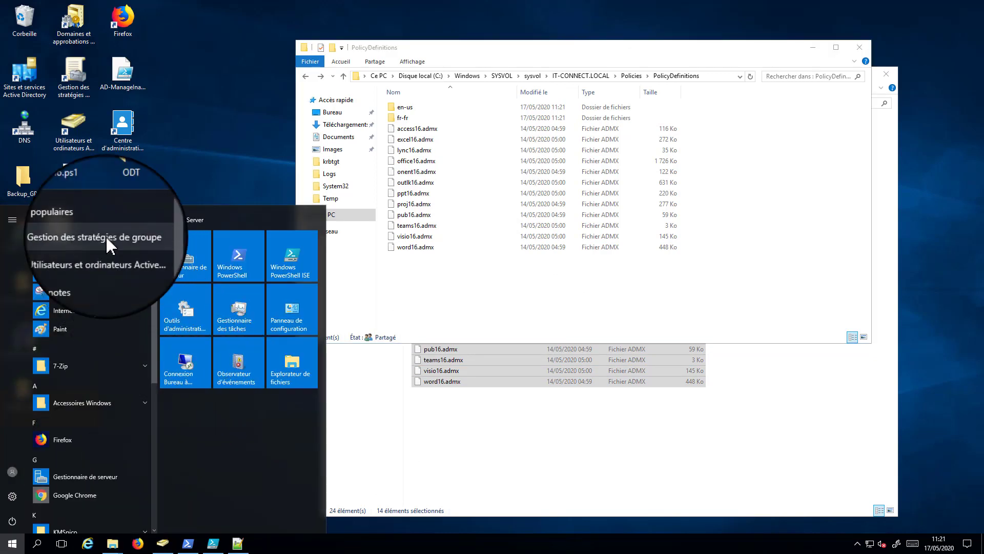
pyautogui.click(105, 236)
pyautogui.click(427, 333)
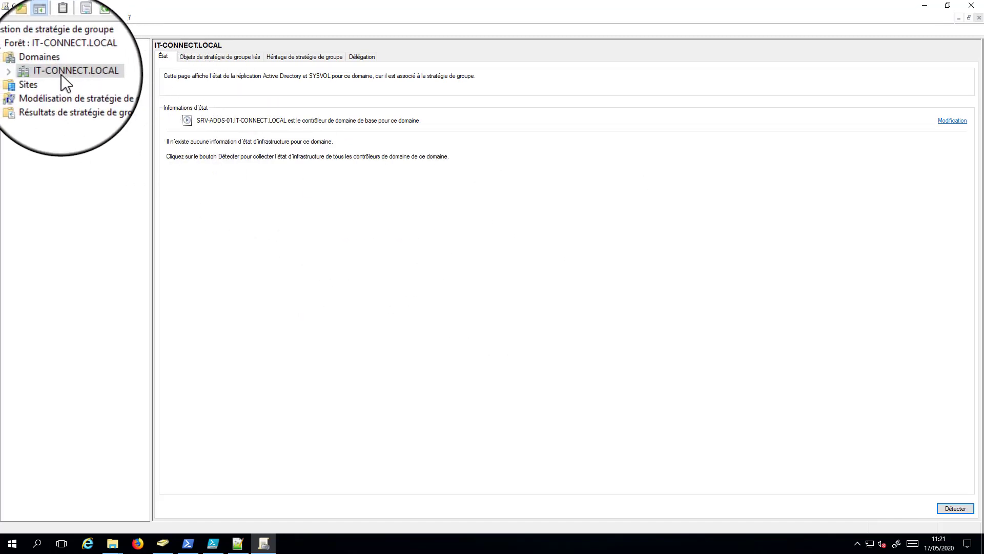
pyautogui.rightClick(56, 73)
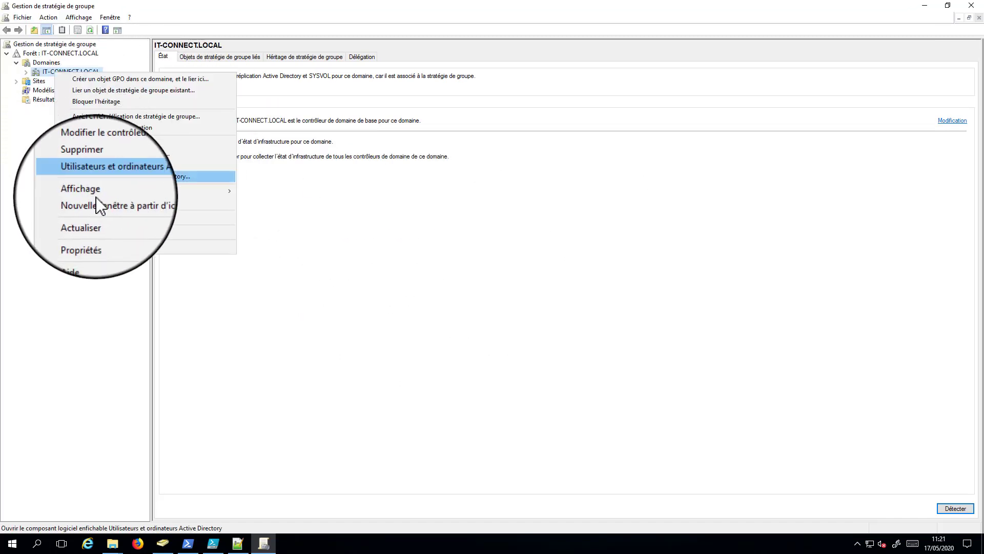
pyautogui.click(99, 223)
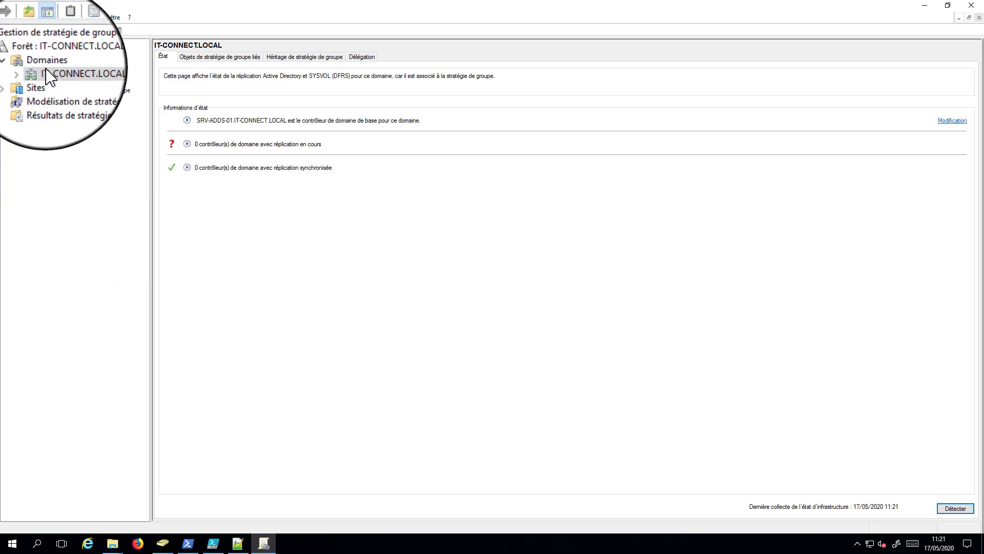
# Create a new unlinked group policy object named TEST_ADMX in the IT-CONNECT.LOCAL domain
pyautogui.click(26, 74)
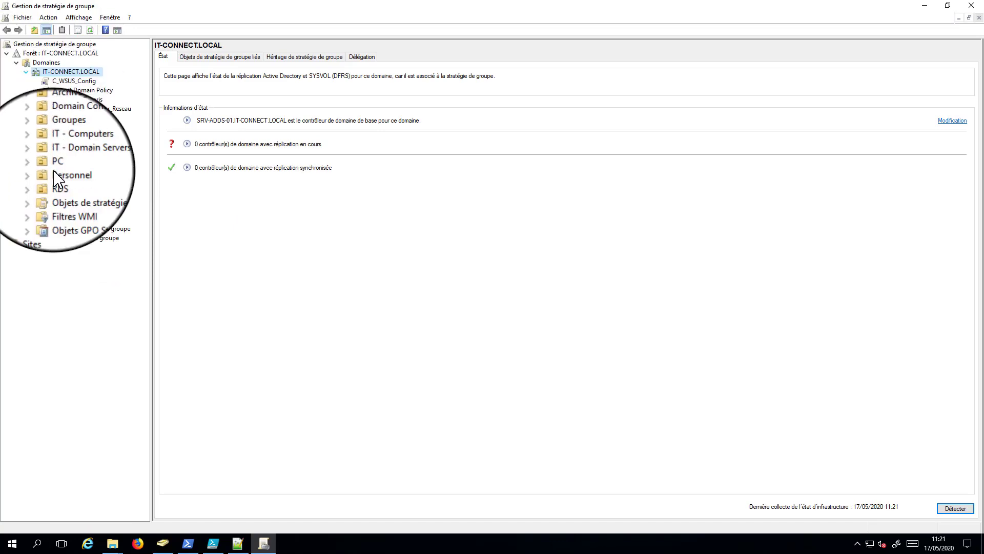
pyautogui.rightClick(93, 189)
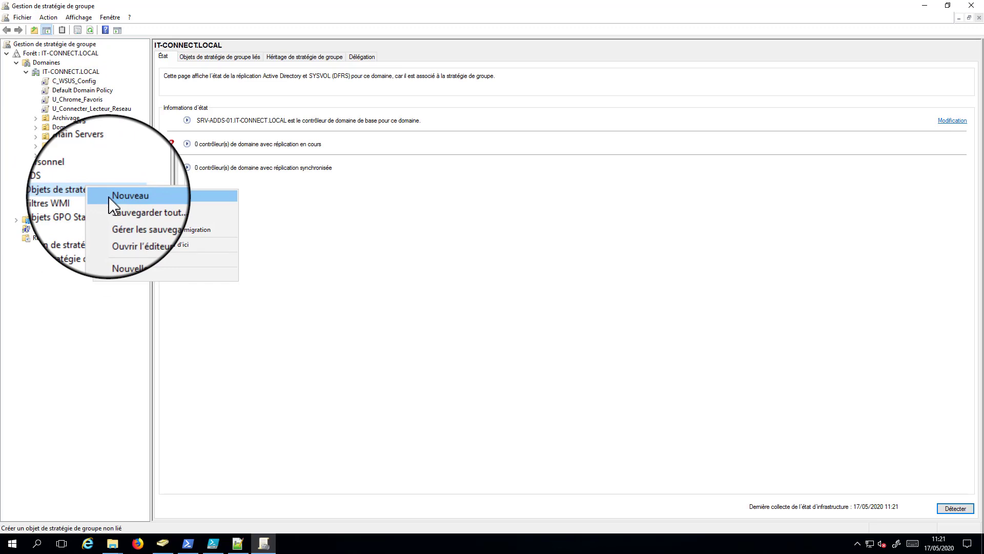
pyautogui.click(110, 200)
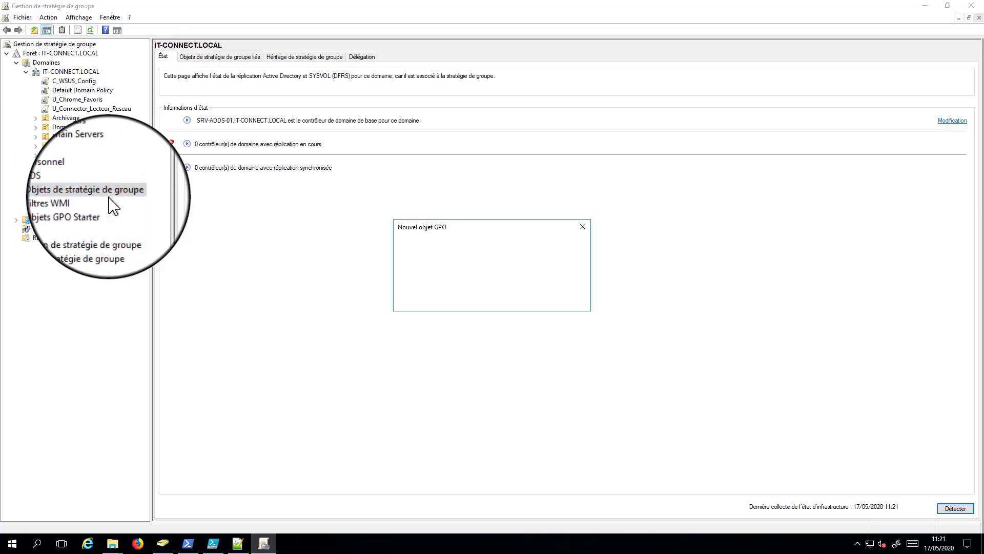
pyautogui.write('TEST_ADMX')
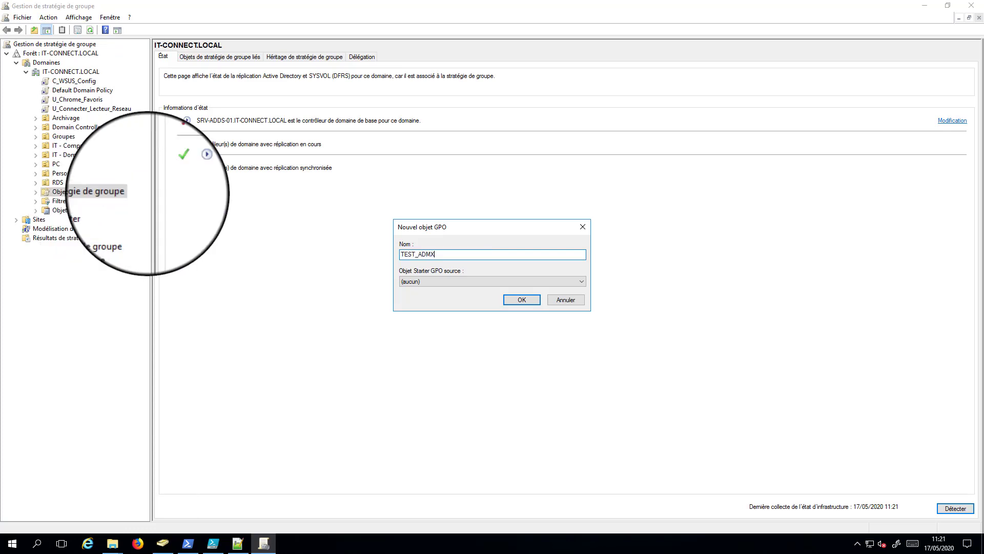
pyautogui.click(523, 303)
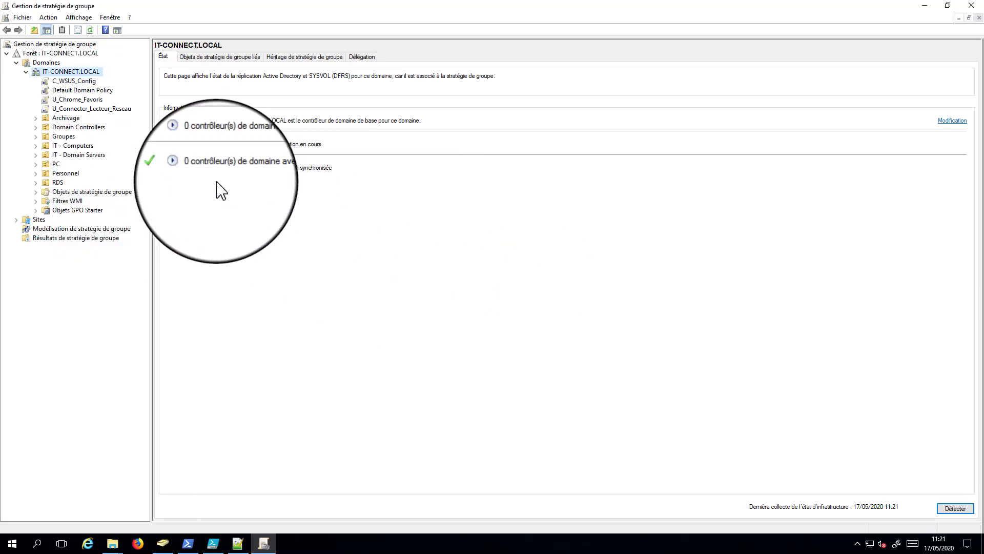
# Open the TEST_ADMX policy for editing, maximize the editor window and widen its tree pane
pyautogui.click(35, 191)
pyautogui.rightClick(82, 331)
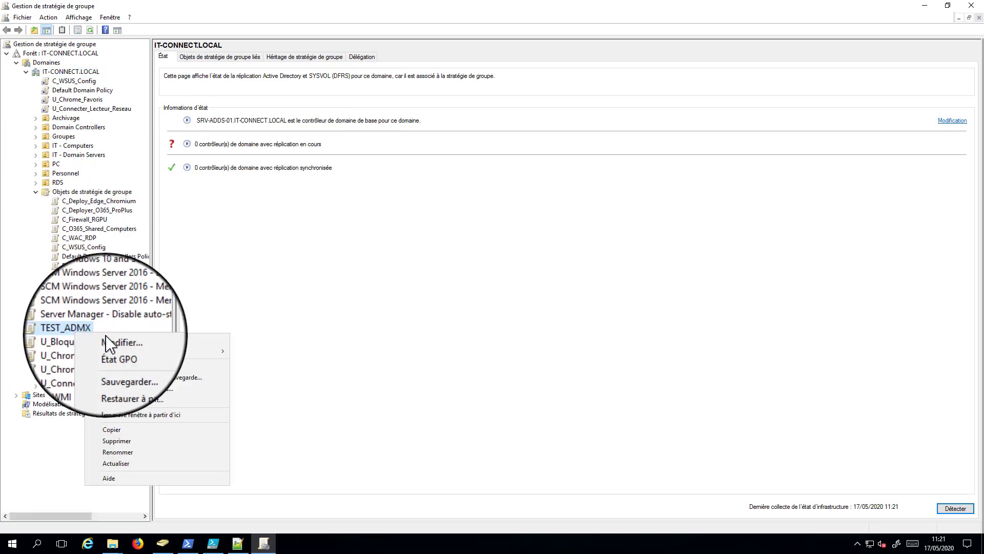
pyautogui.click(111, 342)
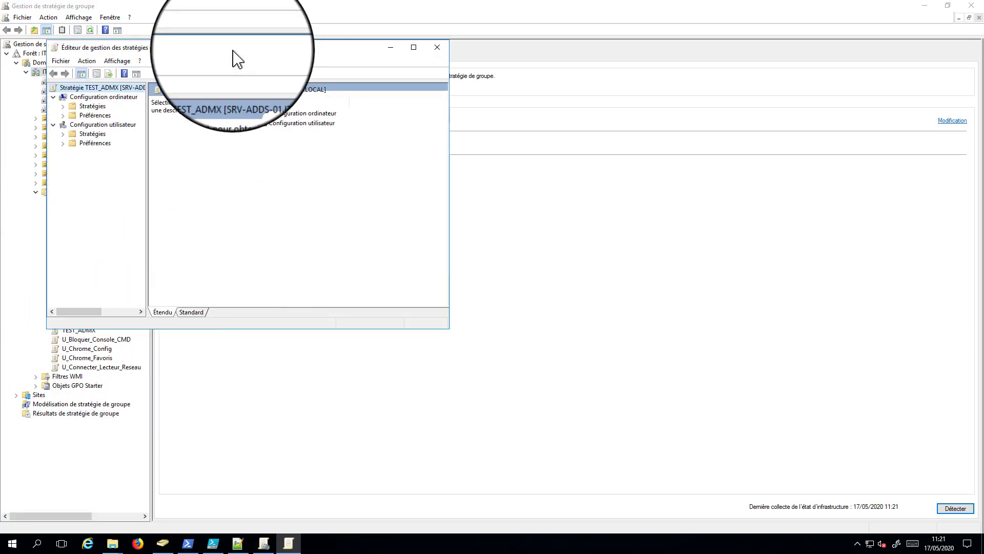
pyautogui.doubleClick(233, 49)
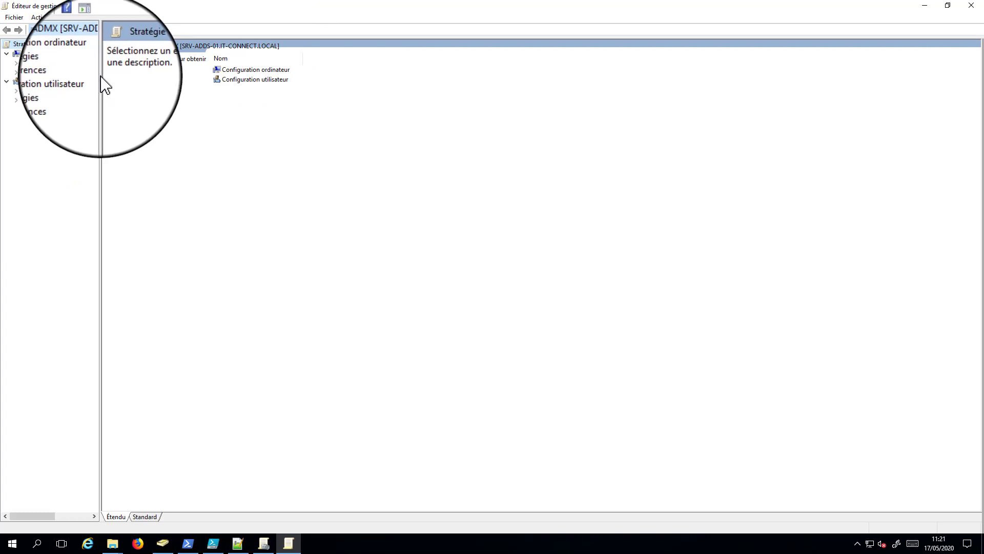
pyautogui.moveTo(101, 76); pyautogui.dragTo(181, 77)
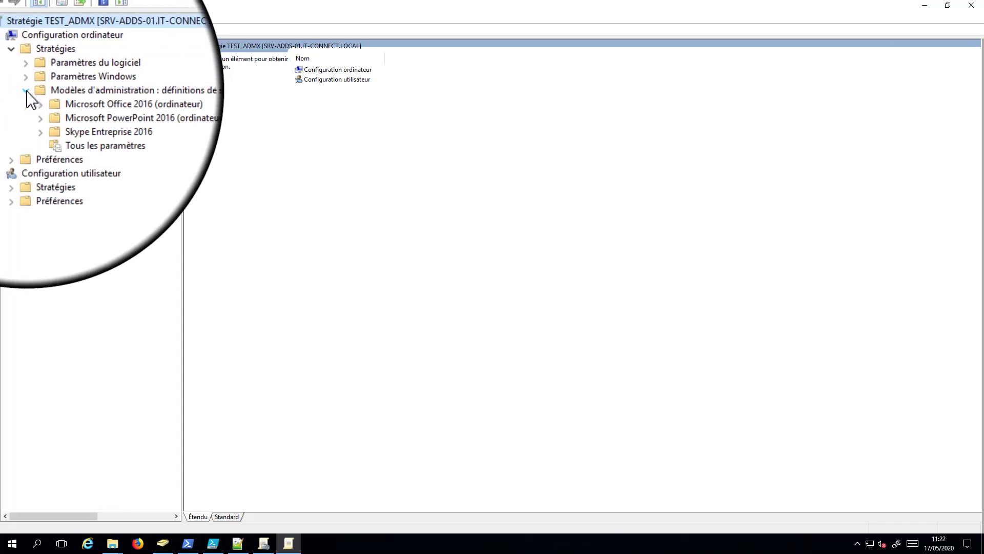
# Expand the Microsoft Office 2016 computer templates and the user configuration's administrative templates, widening the tree pane to show full names
pyautogui.click(103, 102)
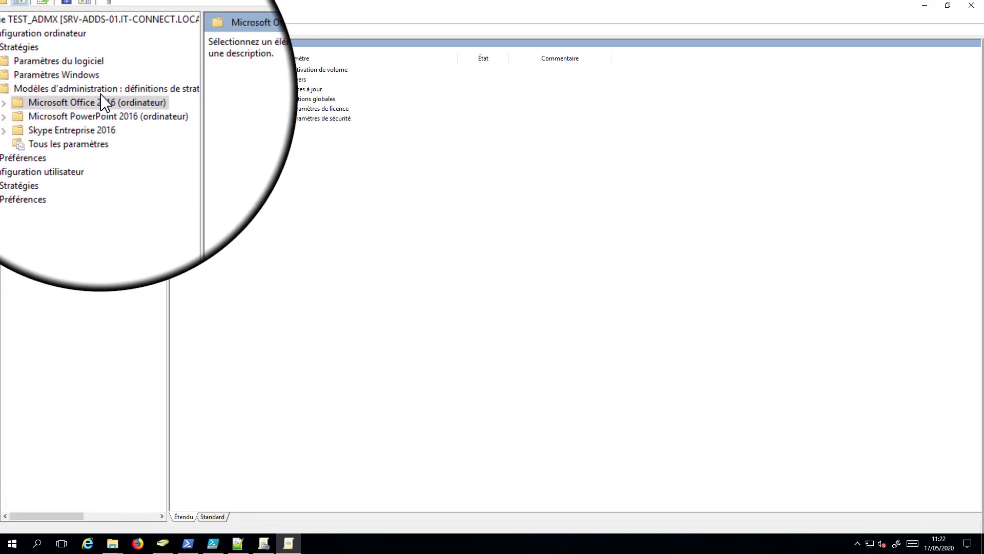
pyautogui.click(38, 103)
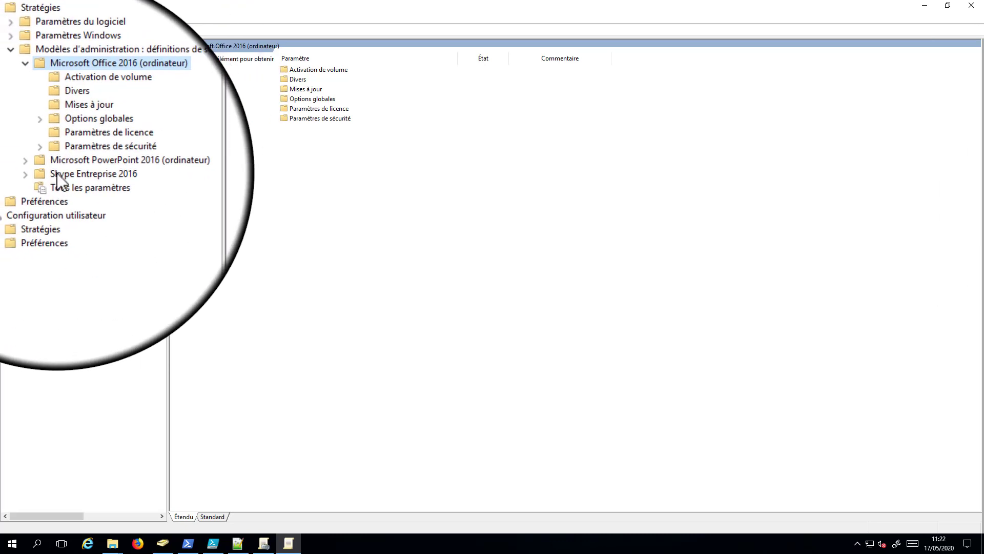
pyautogui.click(15, 224)
pyautogui.click(27, 246)
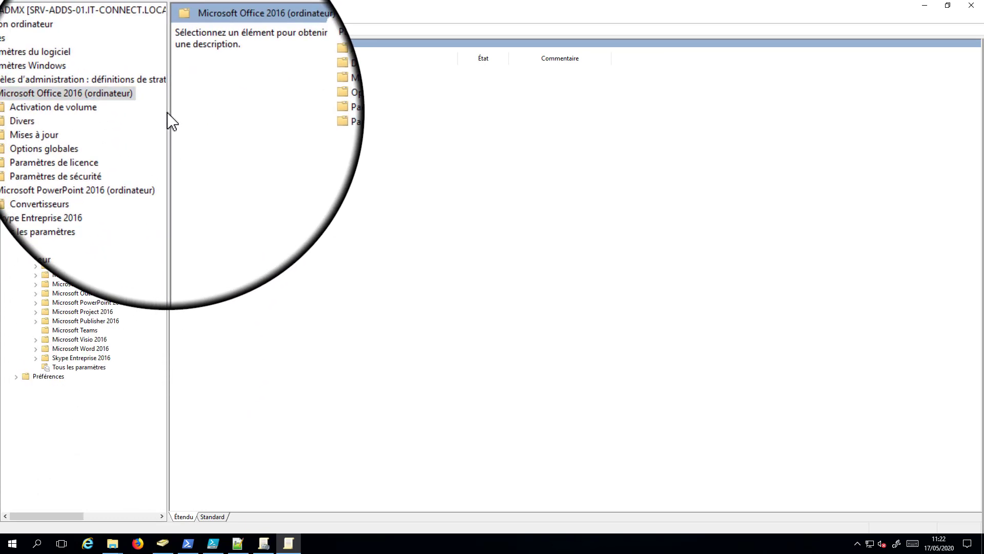
pyautogui.moveTo(170, 113)
pyautogui.mouseDown()
pyautogui.moveTo(402, 115)
pyautogui.moveTo(420, 123)
pyautogui.mouseUp()
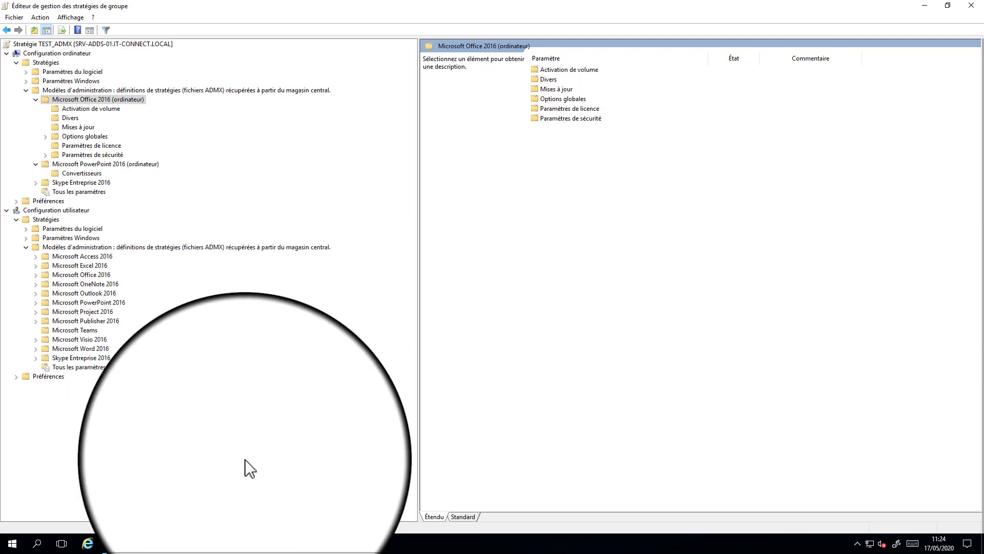
# Switch to the SYSVOL PolicyDefinitions folder in File Explorer and inspect the ADML files in the fr-fr and en-us language folders
pyautogui.moveTo(120, 544)
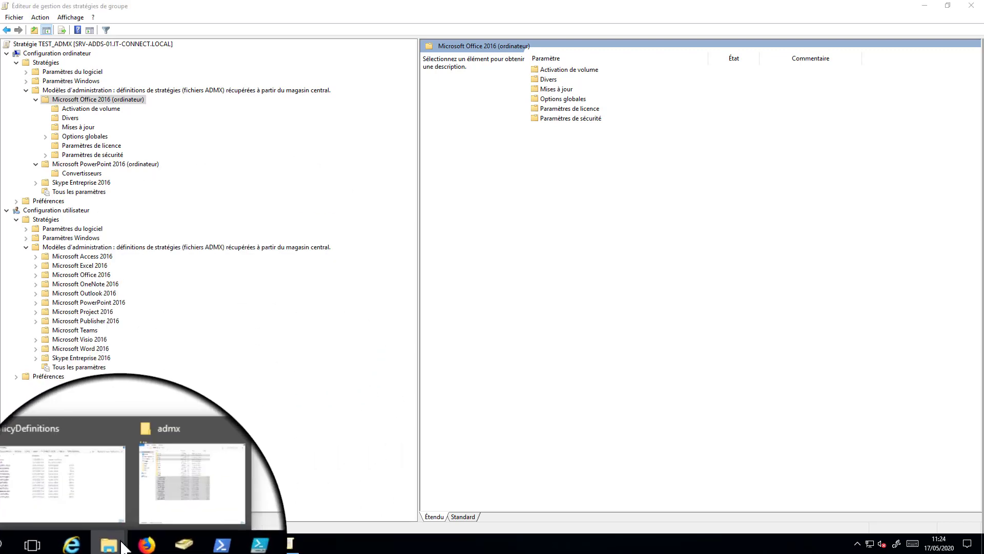
pyautogui.click(95, 507)
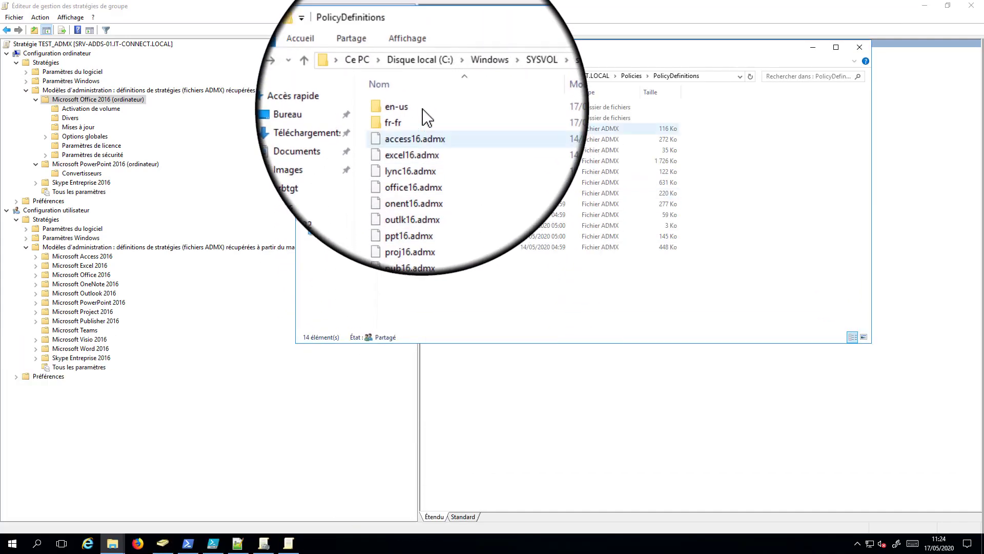
pyautogui.doubleClick(398, 121)
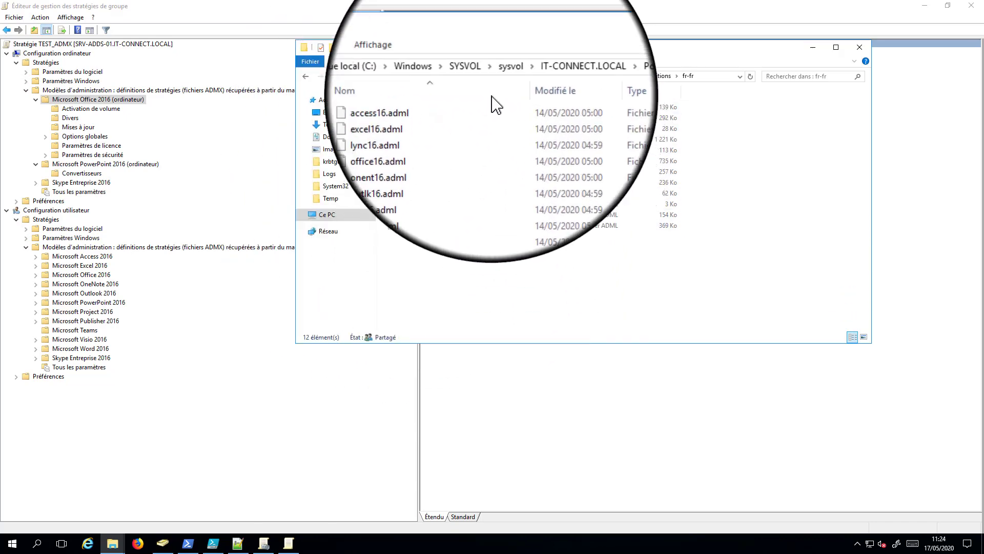
pyautogui.click(641, 76)
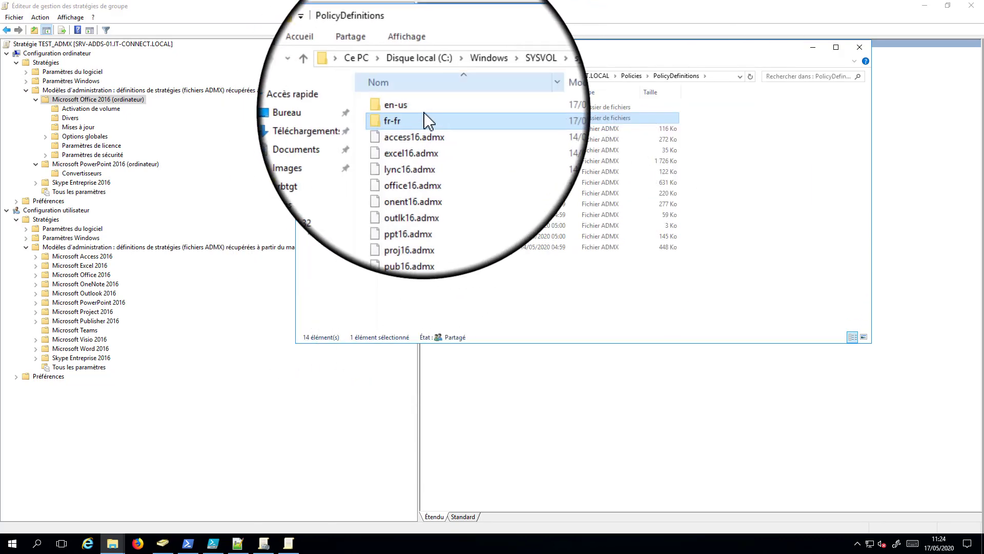
pyautogui.doubleClick(446, 109)
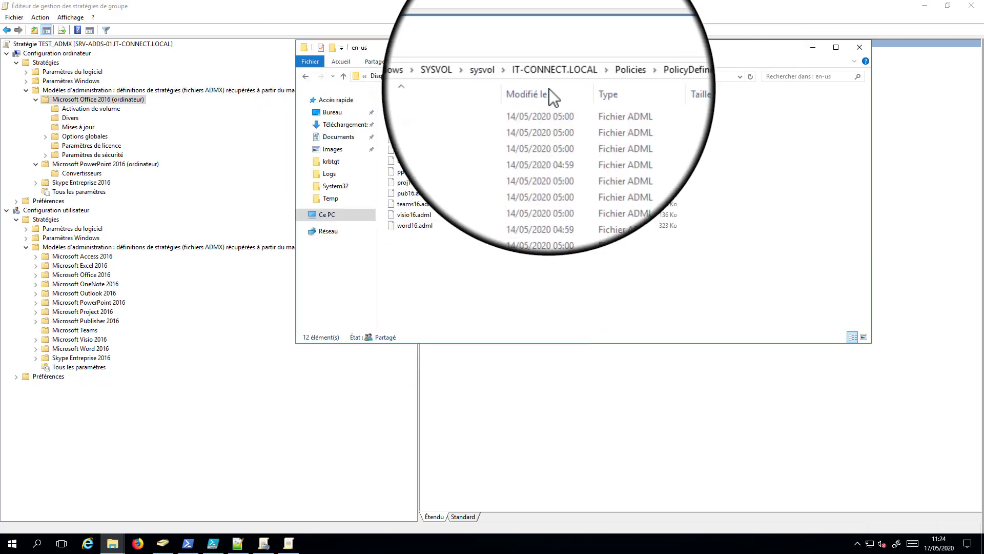